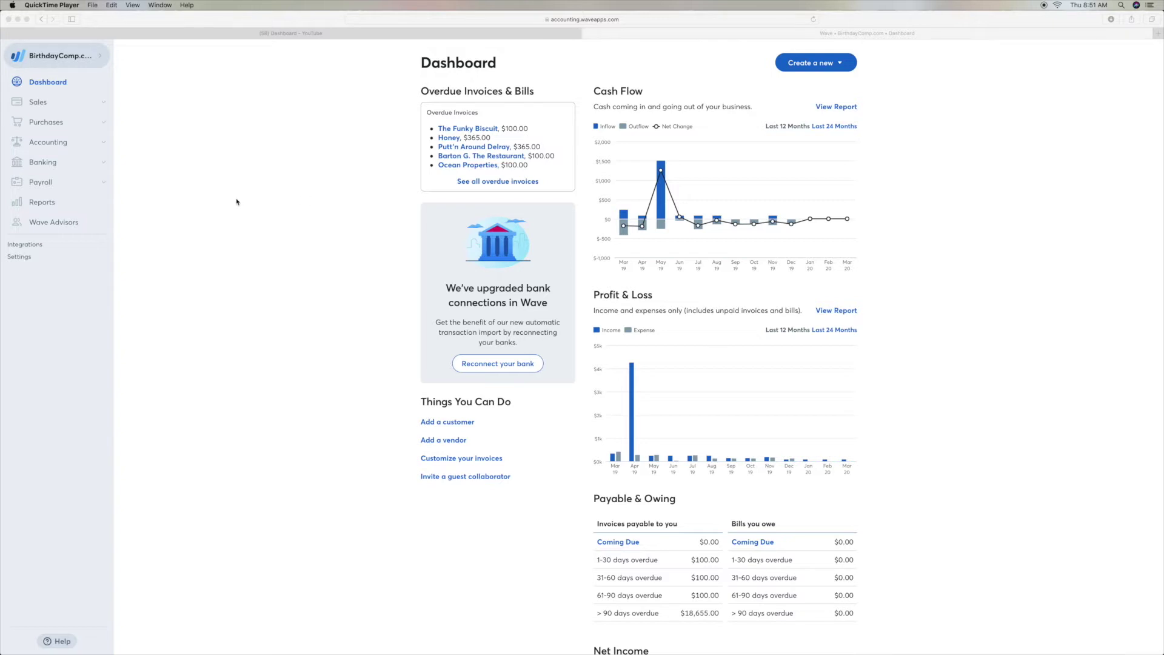
Step: Go to the Reports section from the left sidebar
click(44, 205)
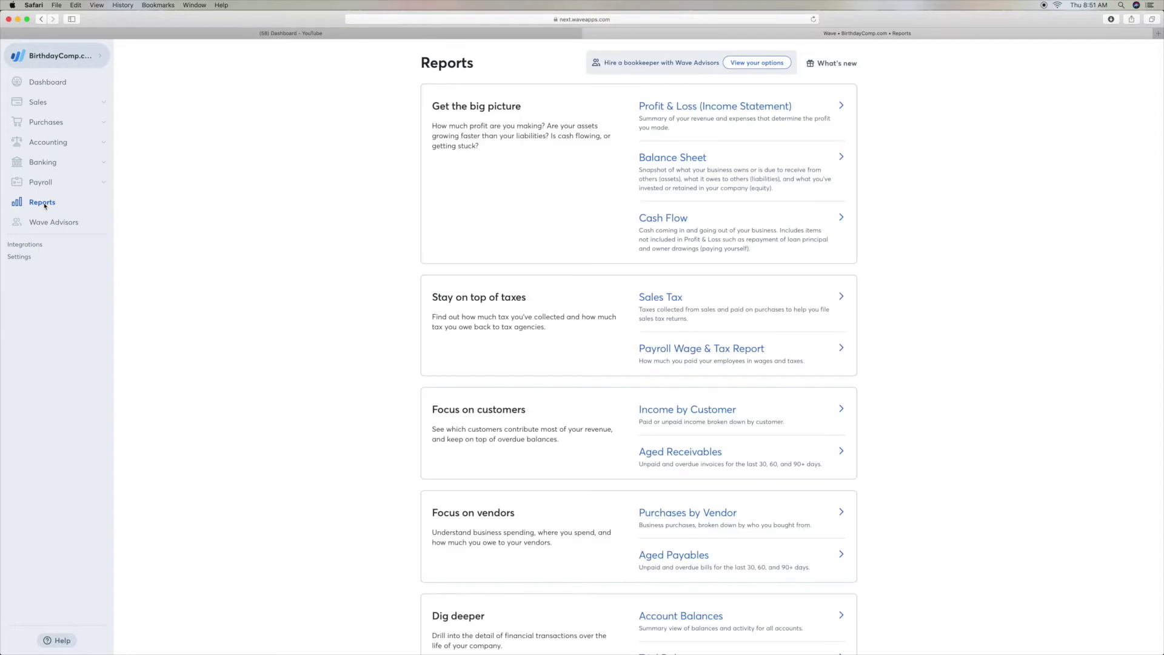
Step: Show the Profit & Loss report for calendar year 2019 in Details view
click(678, 107)
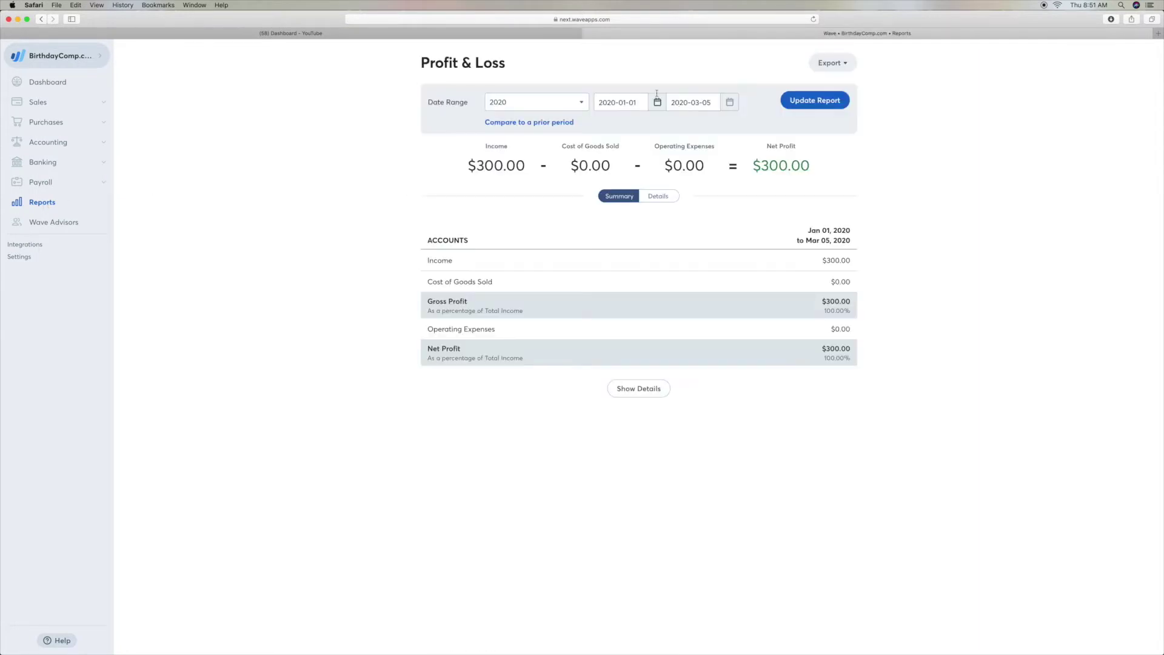
click(581, 107)
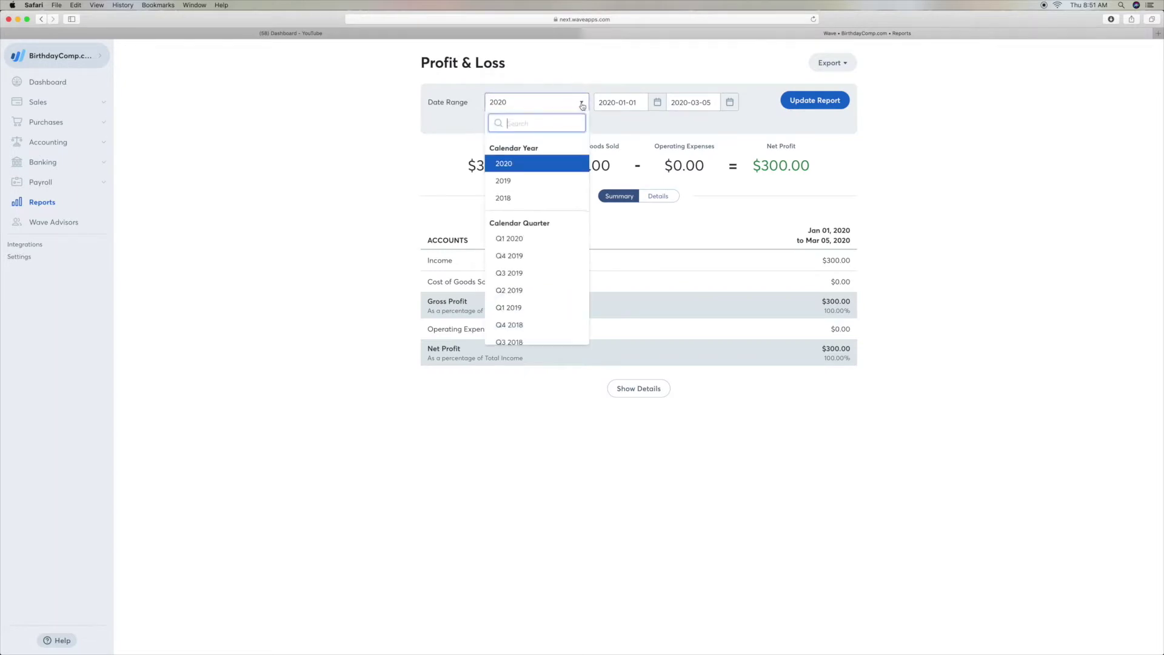
click(502, 183)
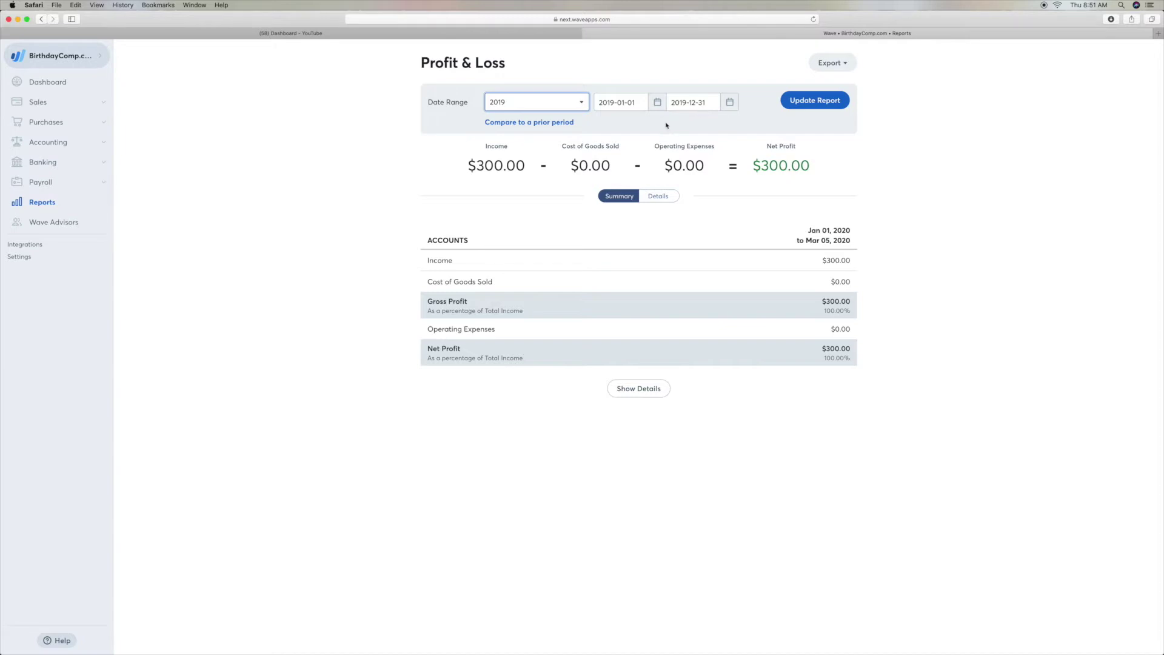
click(814, 102)
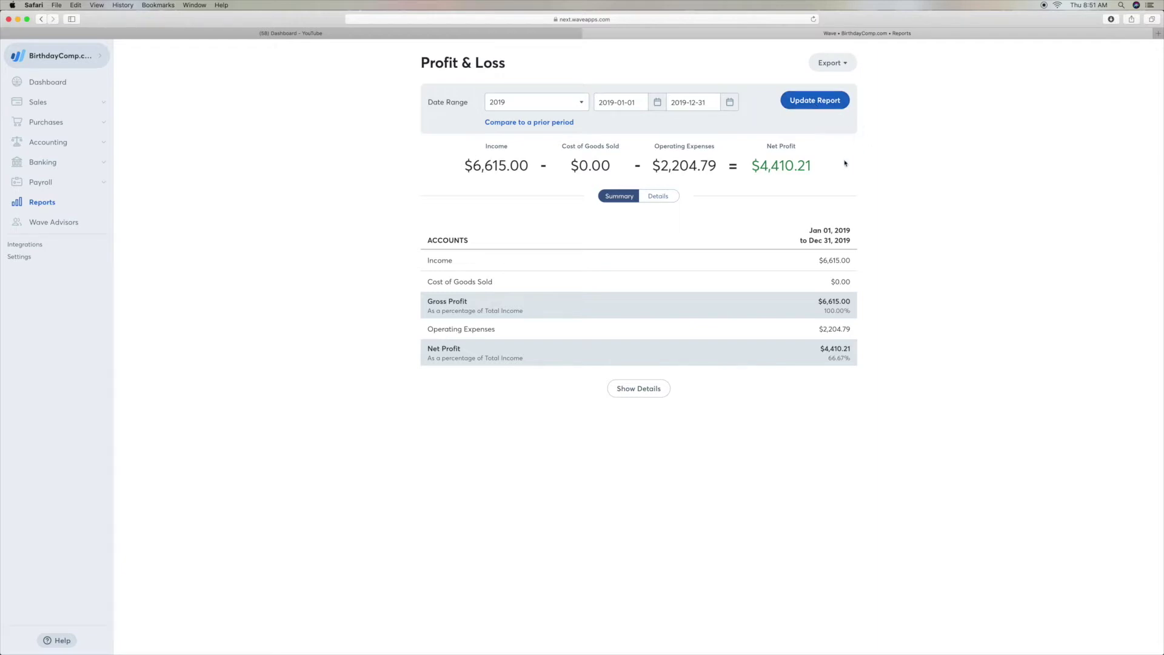
click(657, 199)
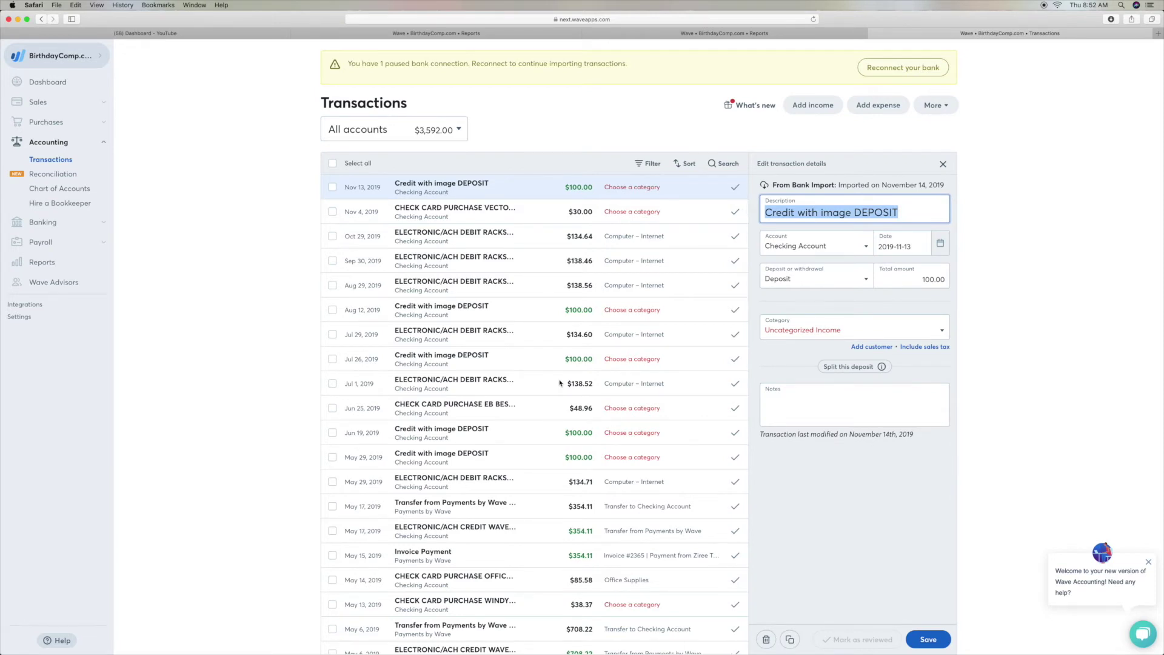
mouse_move(376, 21)
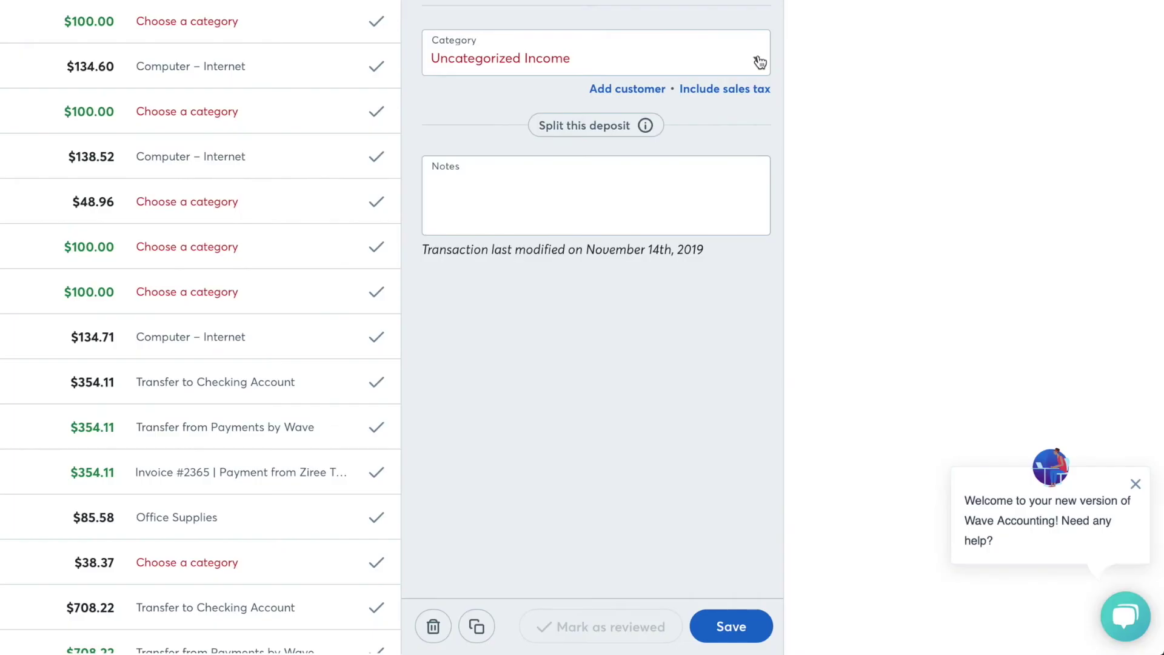
Step: Change the $100 image deposit's category to Sales
click(760, 63)
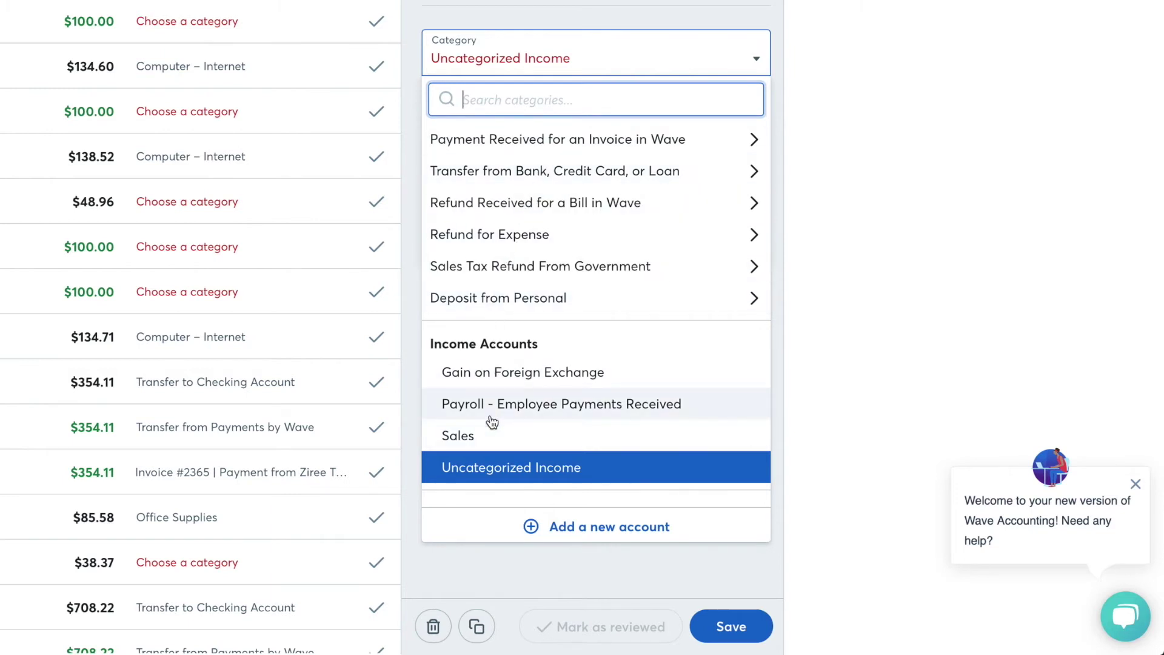
click(460, 435)
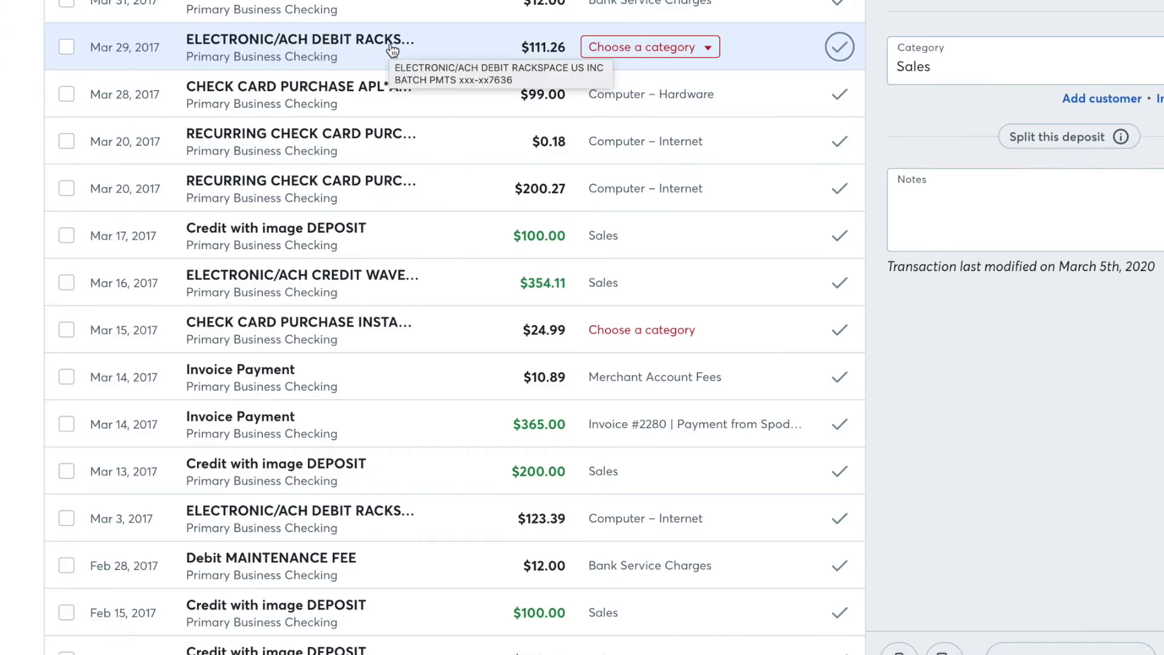
Step: Set the Mar 29, 2017 Rackspace $111.26 debit's category to Computer – Hosting
click(710, 50)
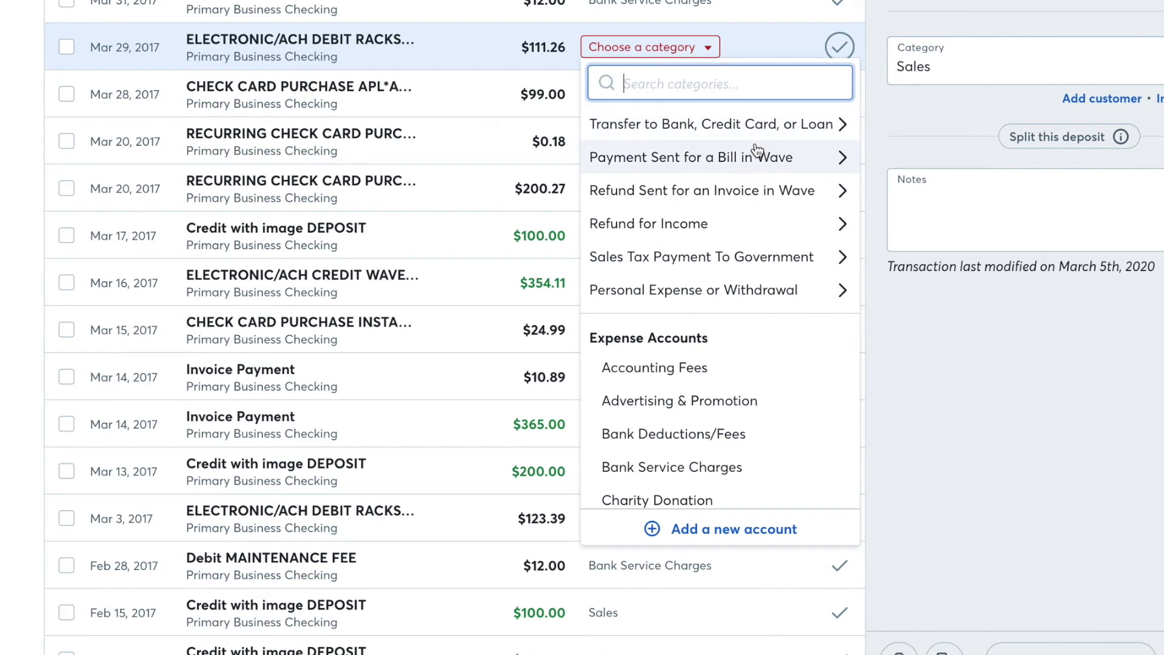
scroll(756, 151, down, 2)
scroll(756, 151, down, 2)
scroll(756, 150, down, 2)
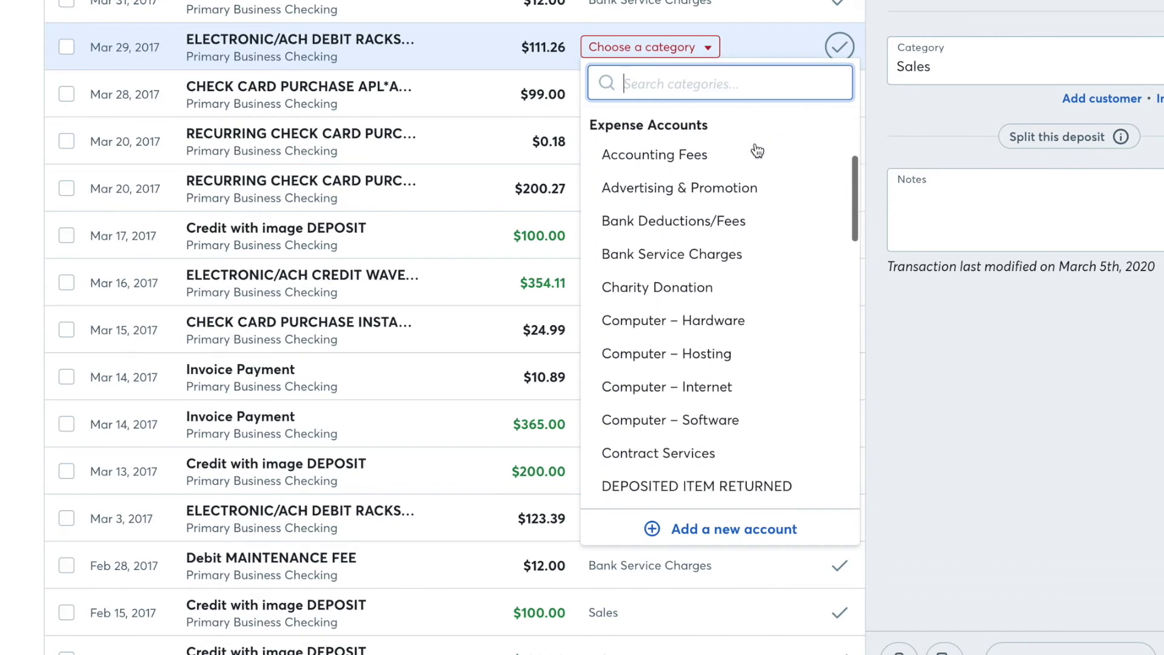
scroll(756, 150, down, 1)
scroll(756, 150, down, 1)
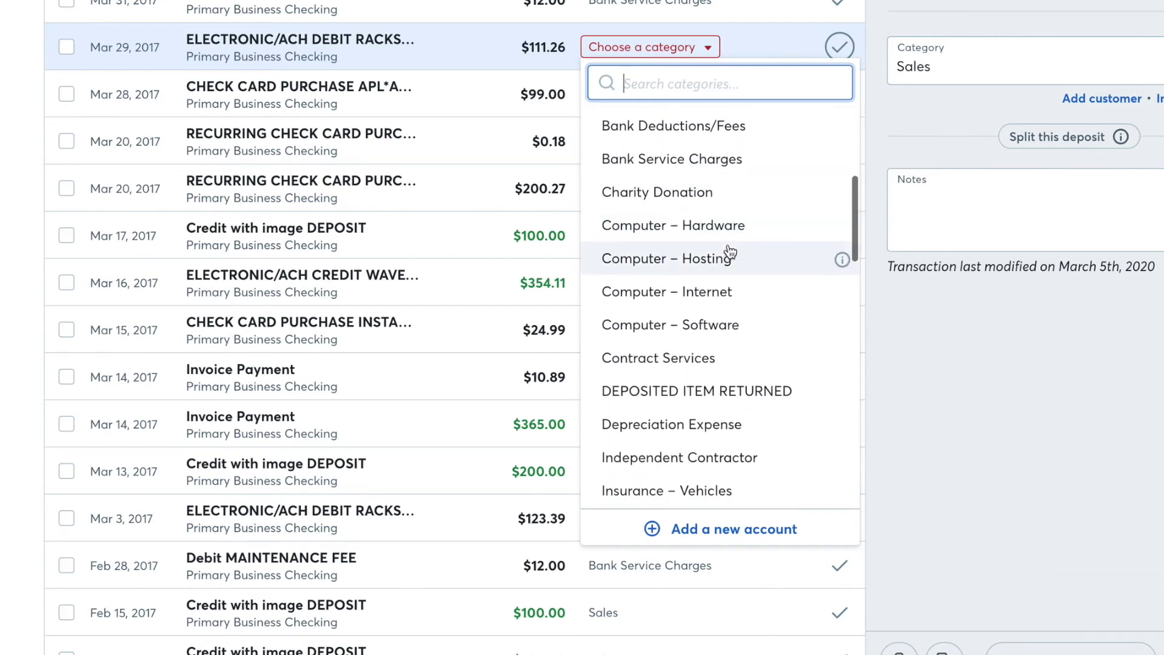
click(653, 260)
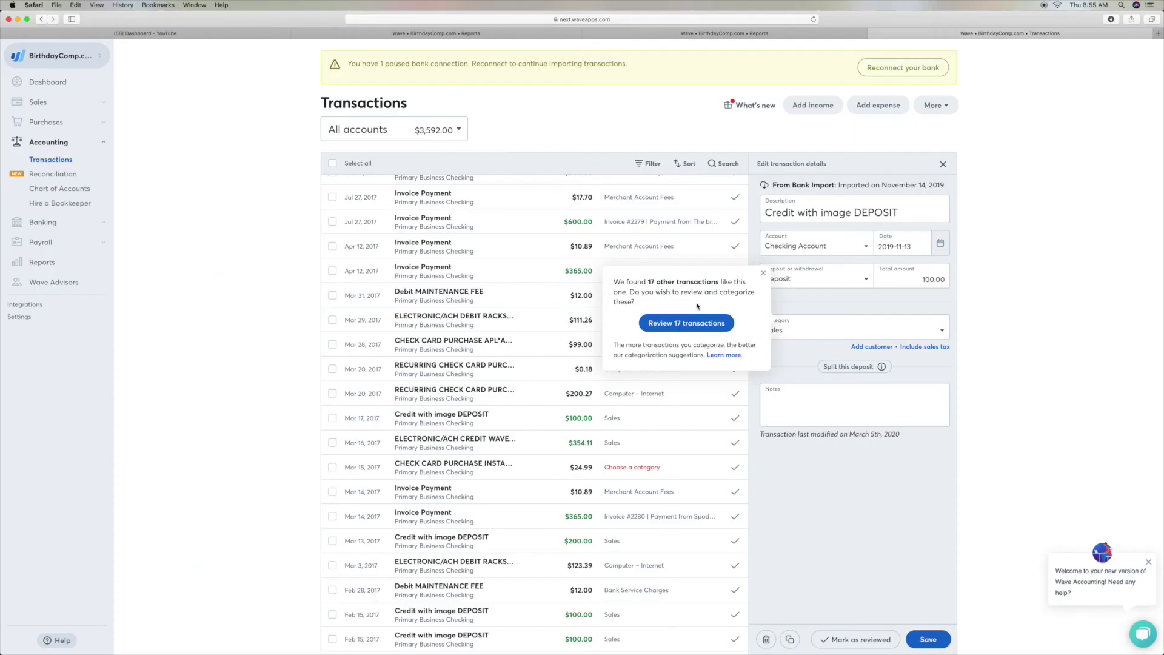
Step: Review the 17 similar Rackspace transactions from the suggestion popup
click(686, 320)
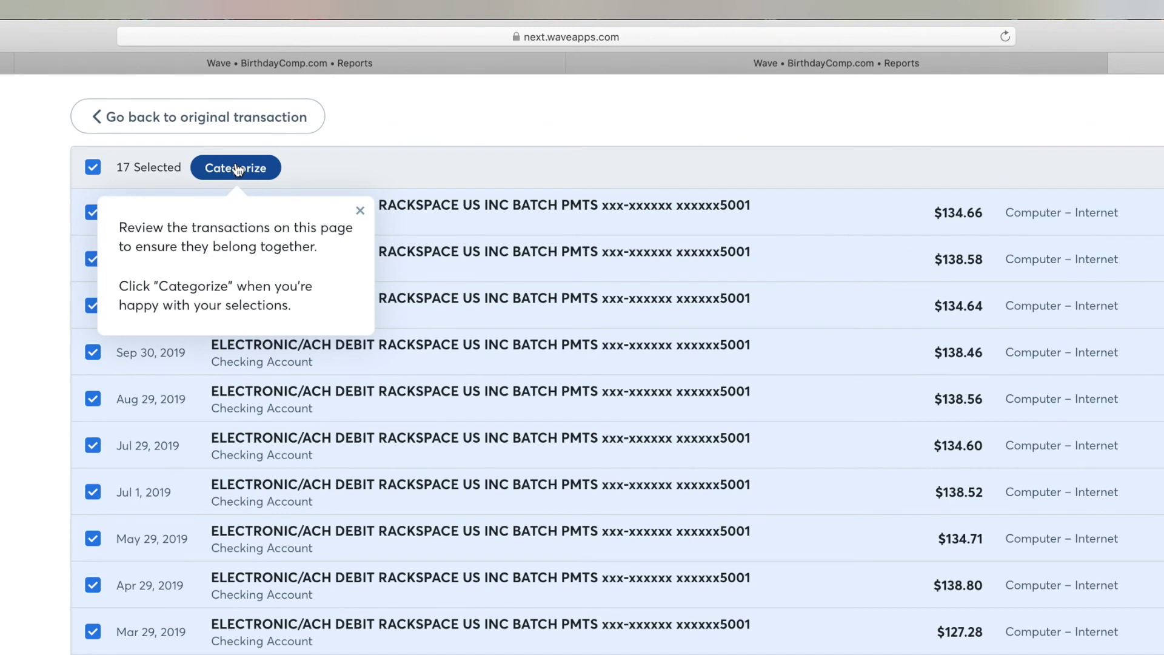
Step: Bulk-recategorize the 17 selected Rackspace debits to Computer – Hosting and confirm
click(235, 168)
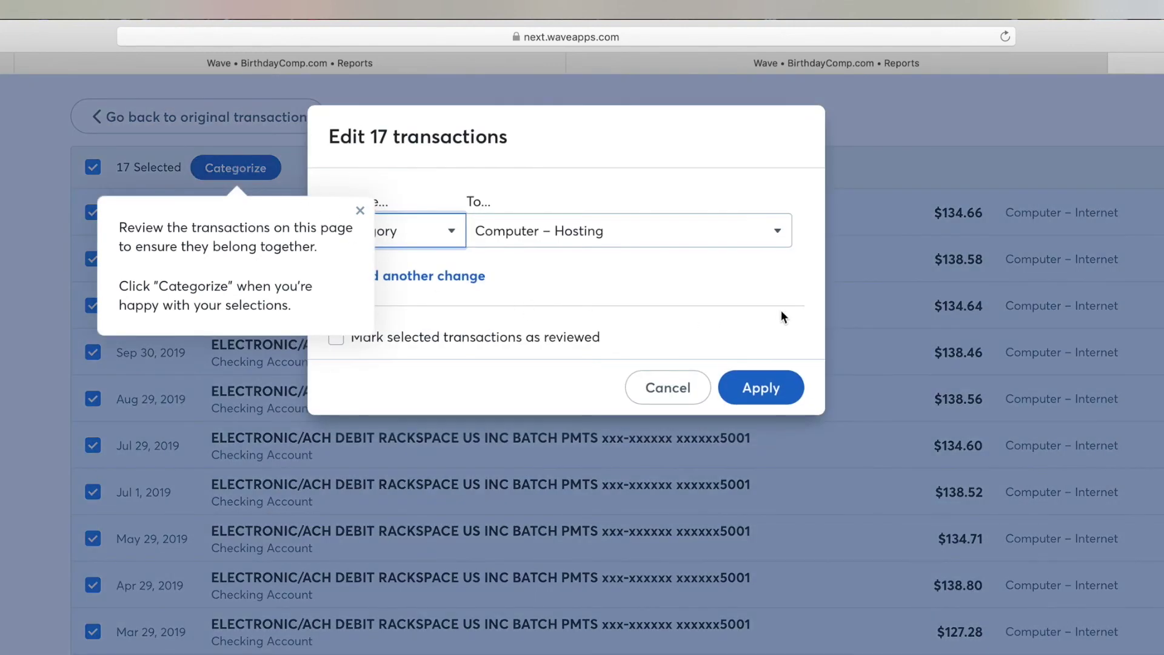
click(760, 387)
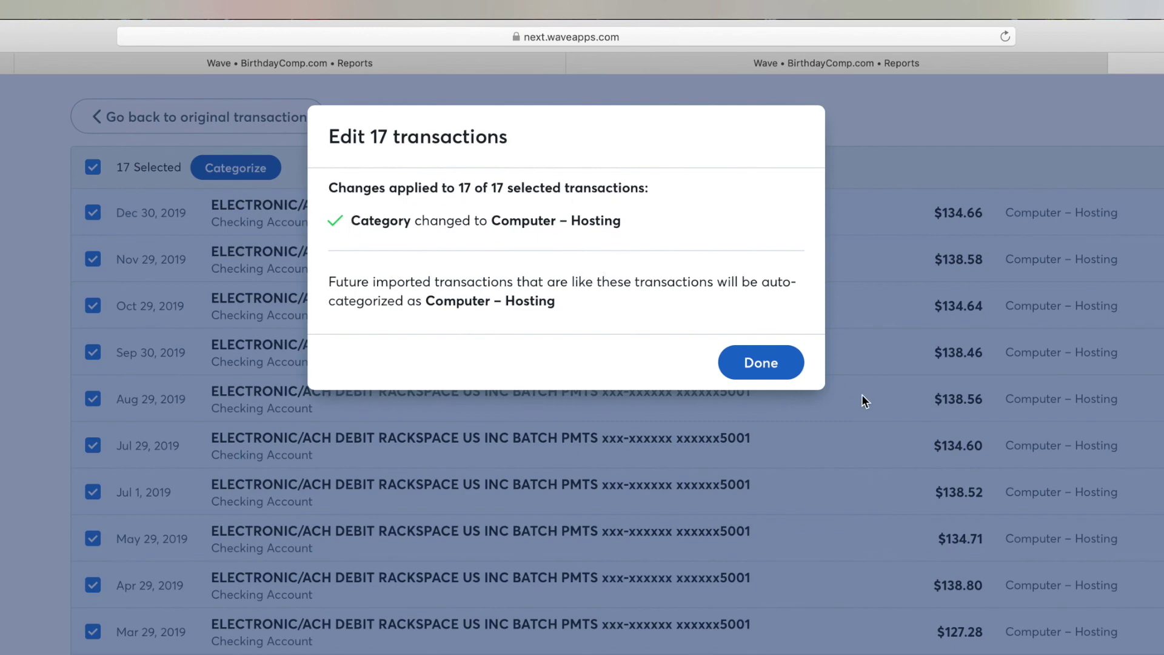
click(757, 366)
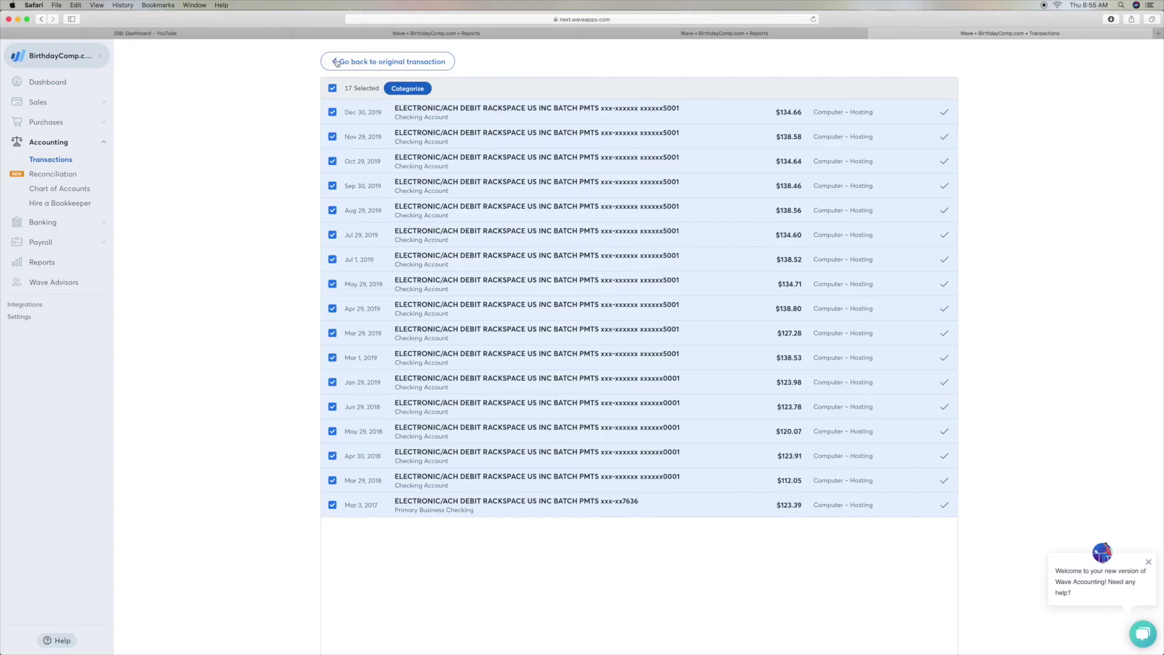
Step: Return to the original transaction, then open the 2019 Uncategorized Income transactions from Profit & Loss
click(332, 63)
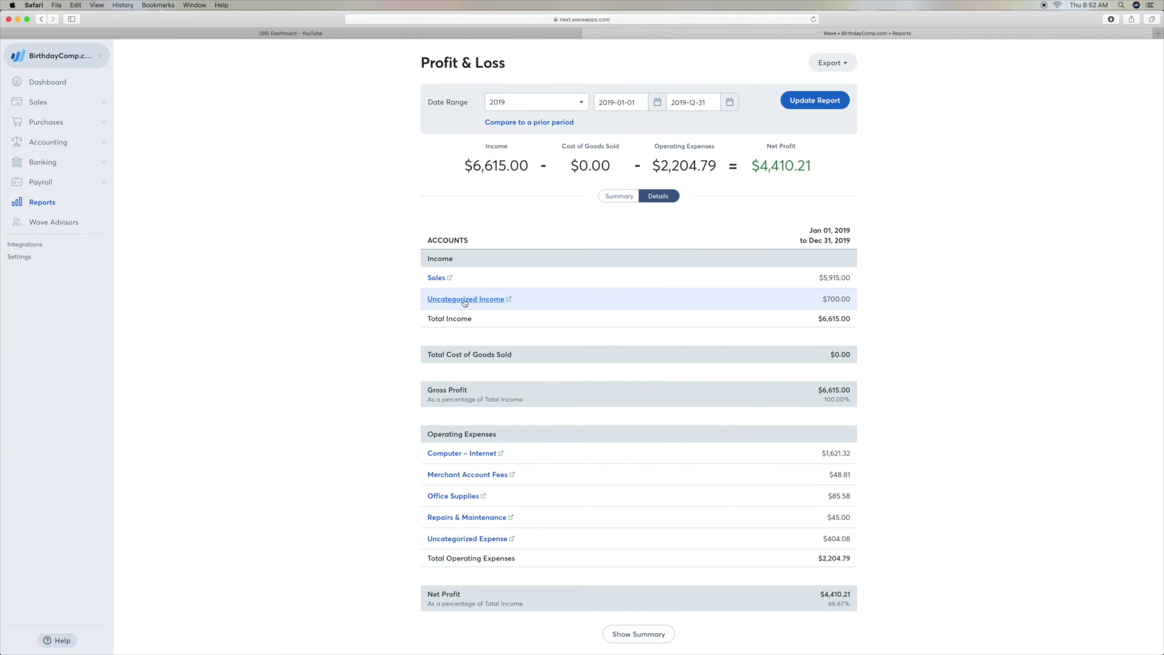
click(465, 303)
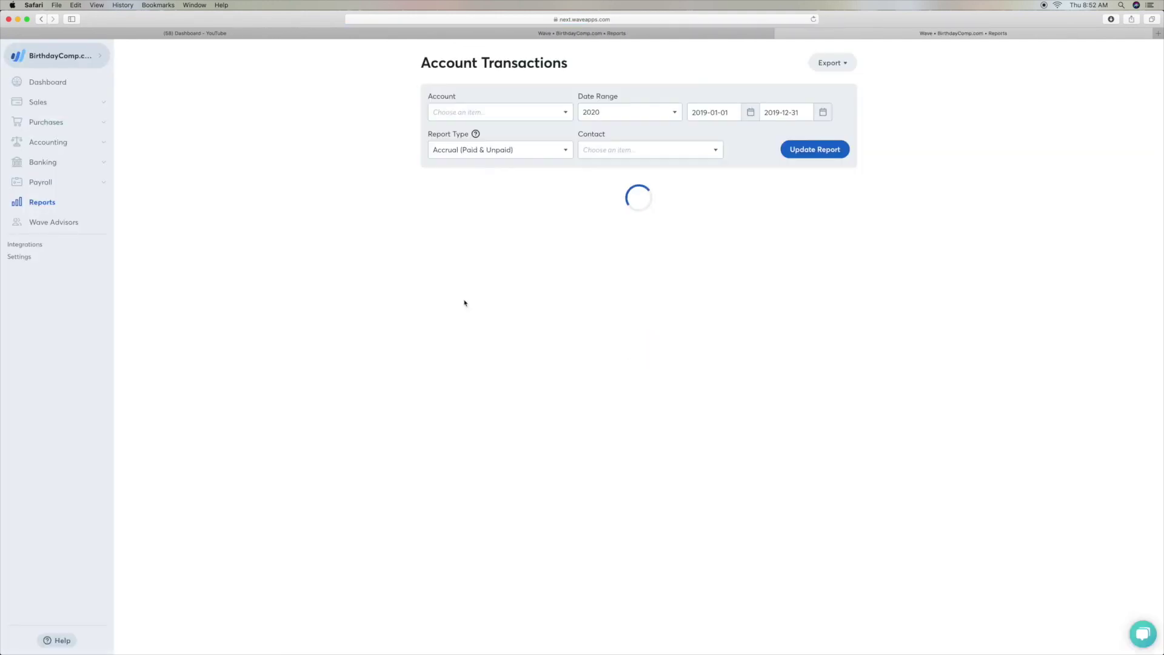